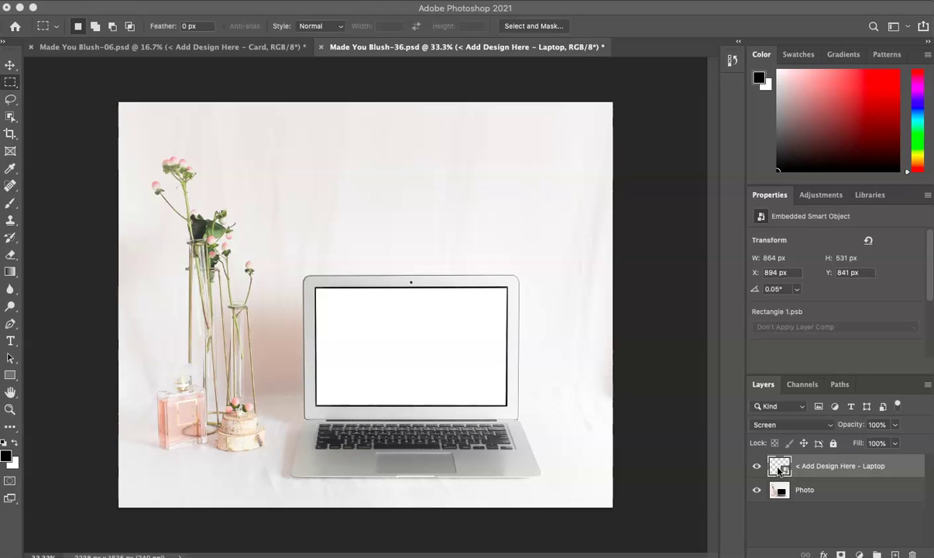
Open the '< Add Design Here - Laptop' smart object, Rectangle 1.psb, for editing
double_click(779, 467)
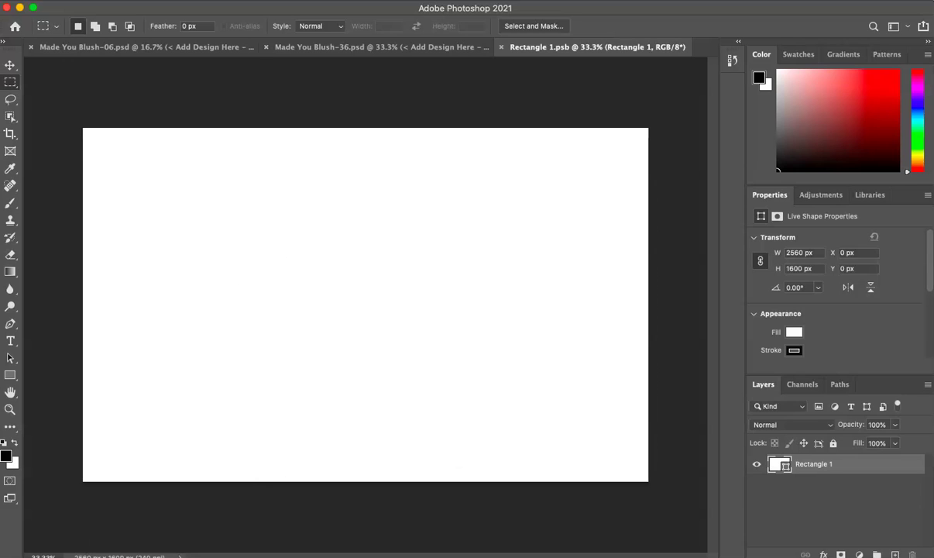
Drag Made you blush laptop.jpg from the 'mockups for mockups' Finder folder onto the canvas
key(super+Tab)
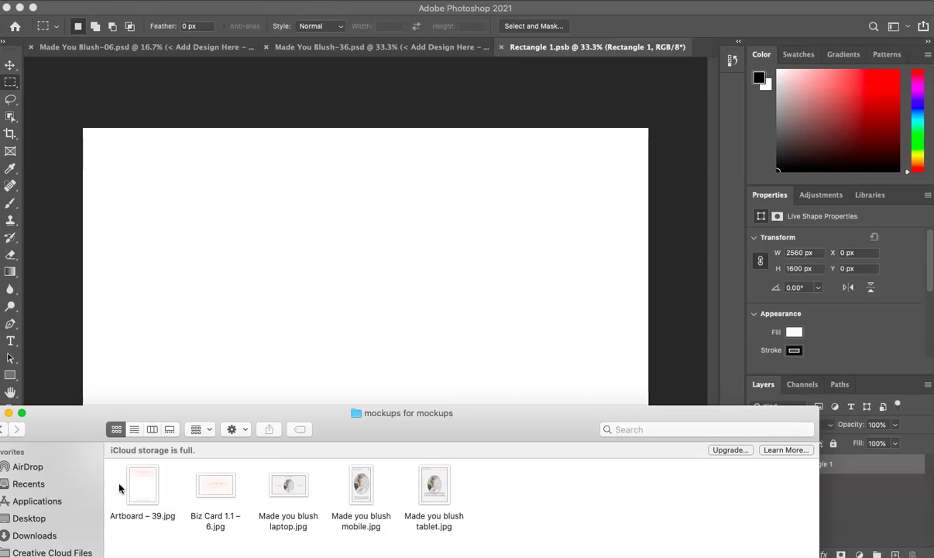
drag(289, 468, 306, 308)
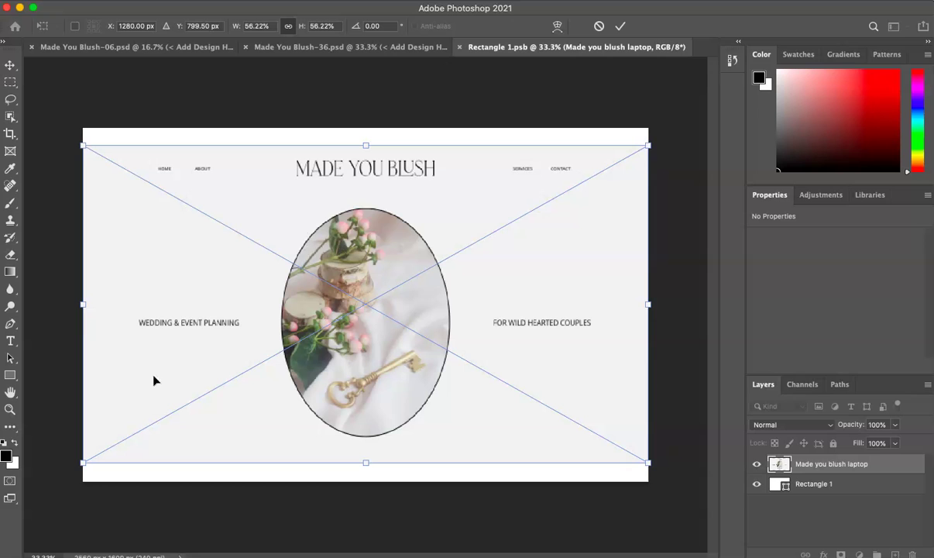
Scale the placed website image to fill the 2560×1600 canvas, commit it, and save
drag(83, 463, 56, 490)
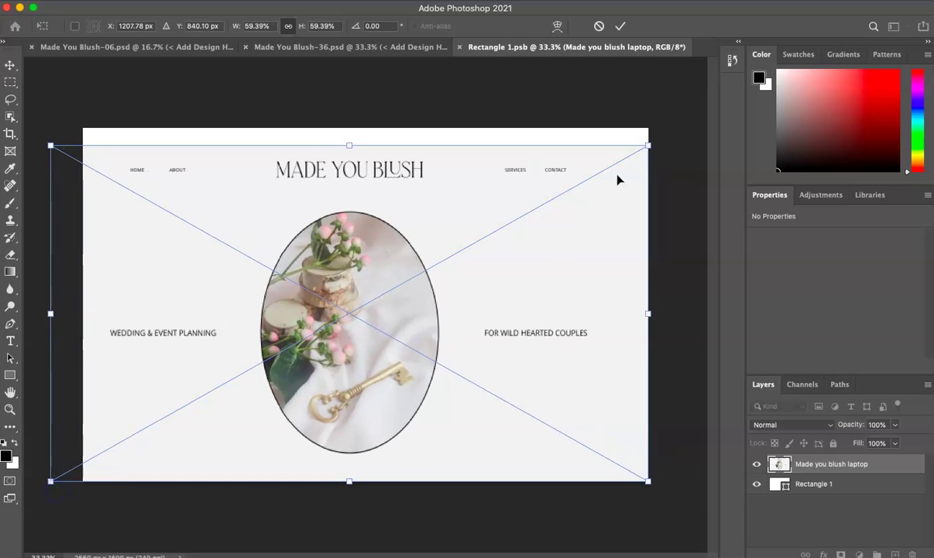
drag(647, 145, 679, 124)
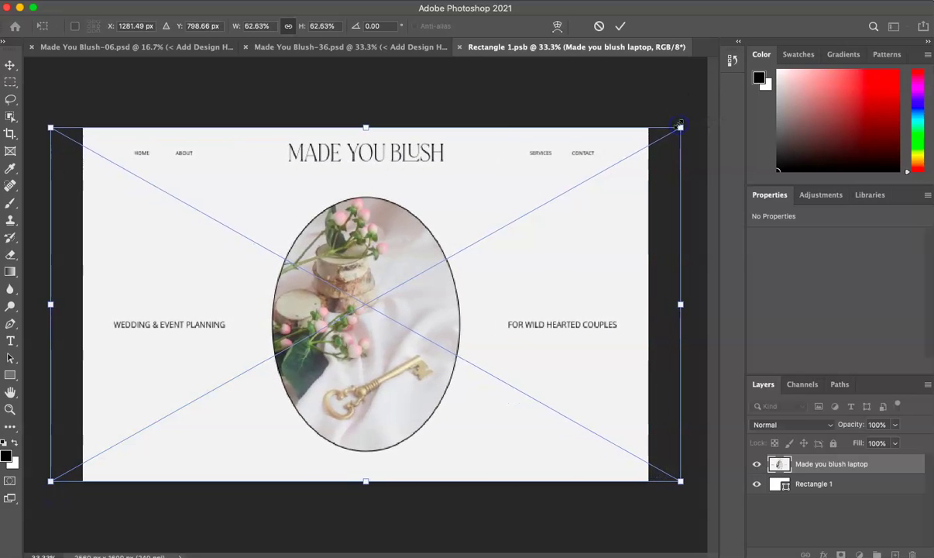
key(Return)
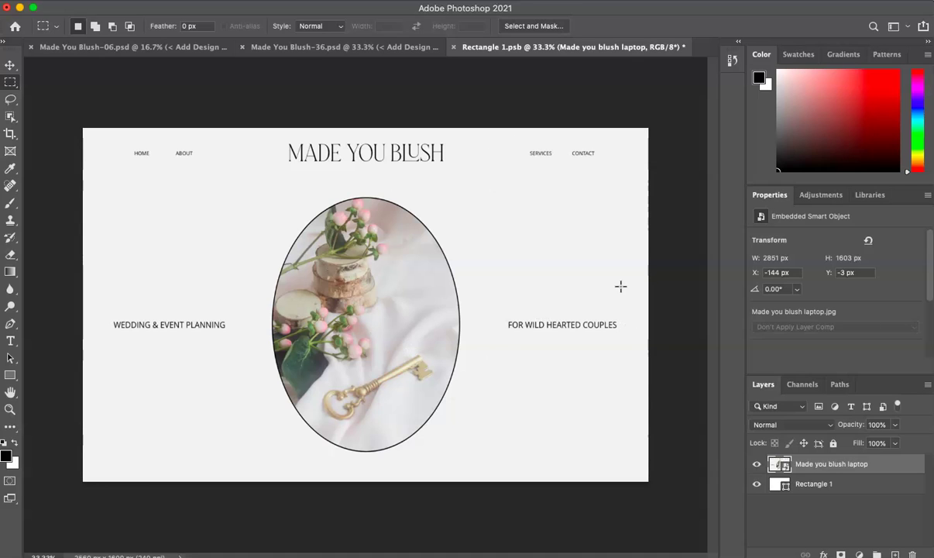
key(super+s)
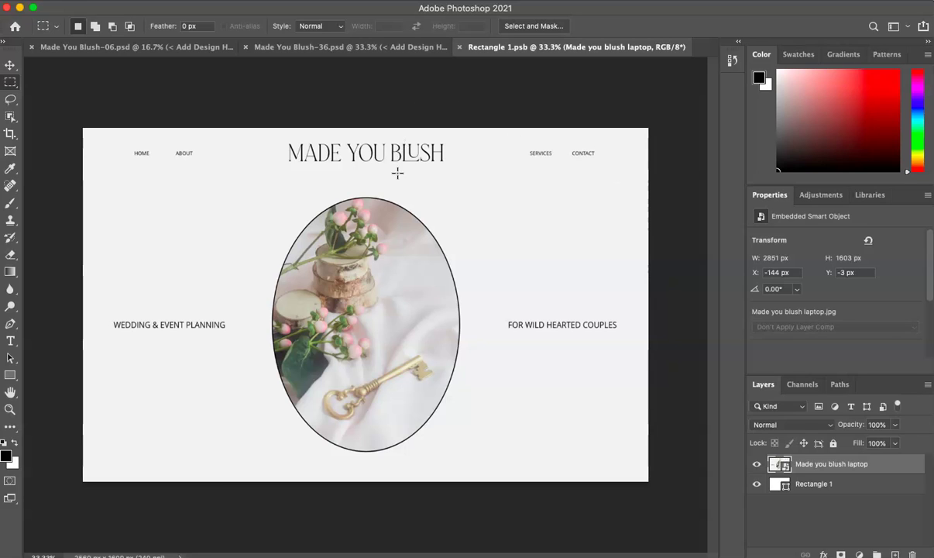
Close Rectangle 1.psb to return to the Made You Blush-36 laptop mockup
click(460, 47)
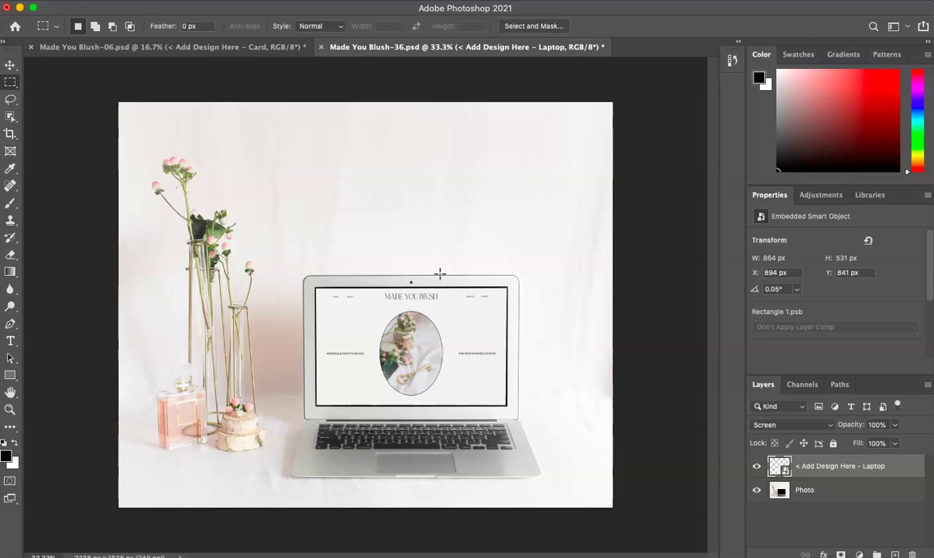
Switch to the Made You Blush-06.psd business card mockup
click(241, 49)
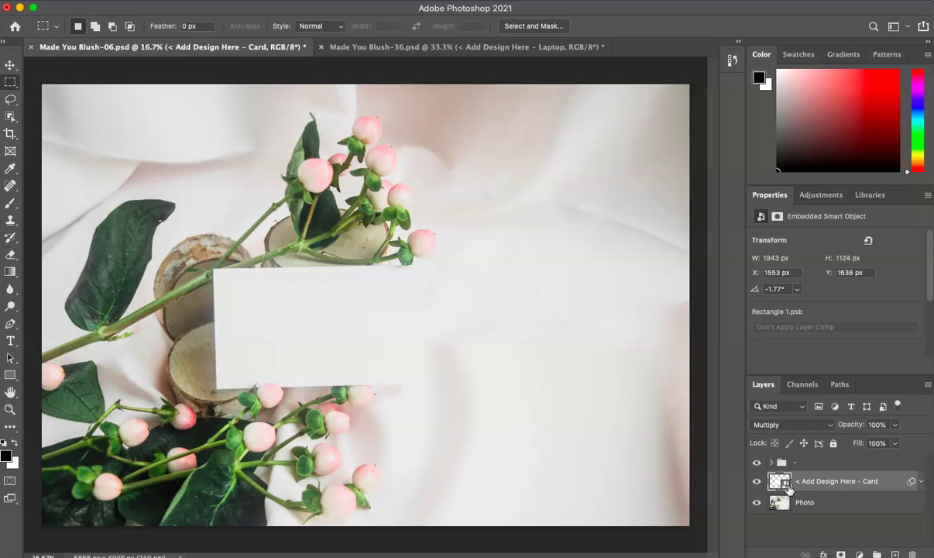
Place the Biz Card design into the card's smart object, then close it and save changes
double_click(779, 482)
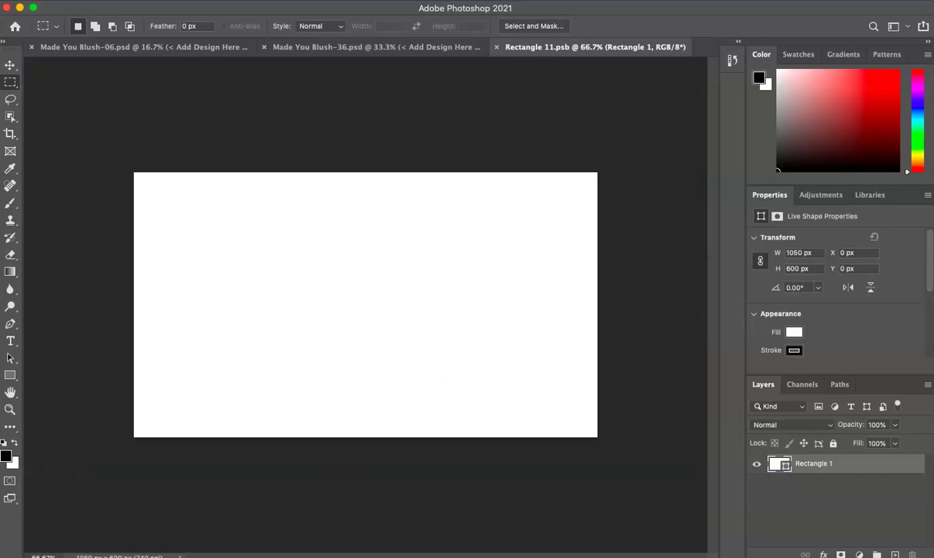
drag(208, 483, 334, 309)
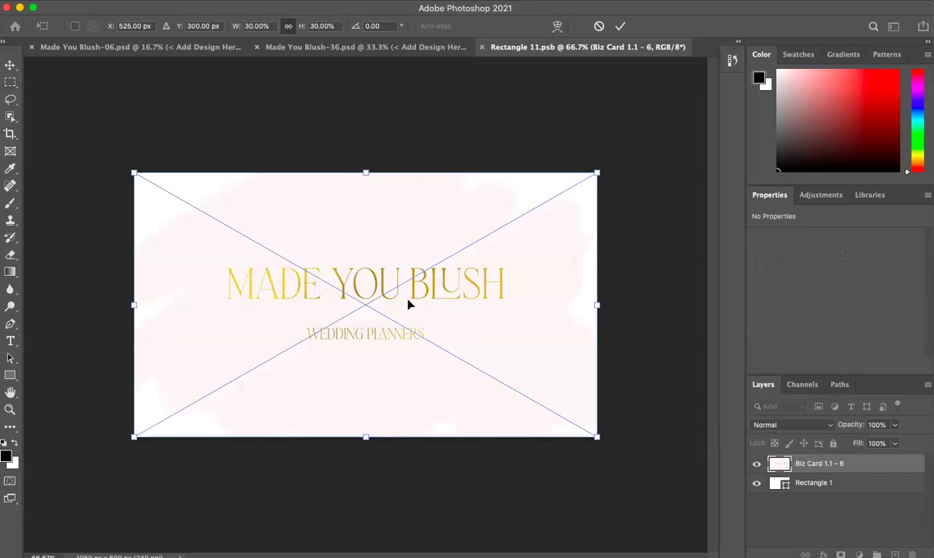
key(Return)
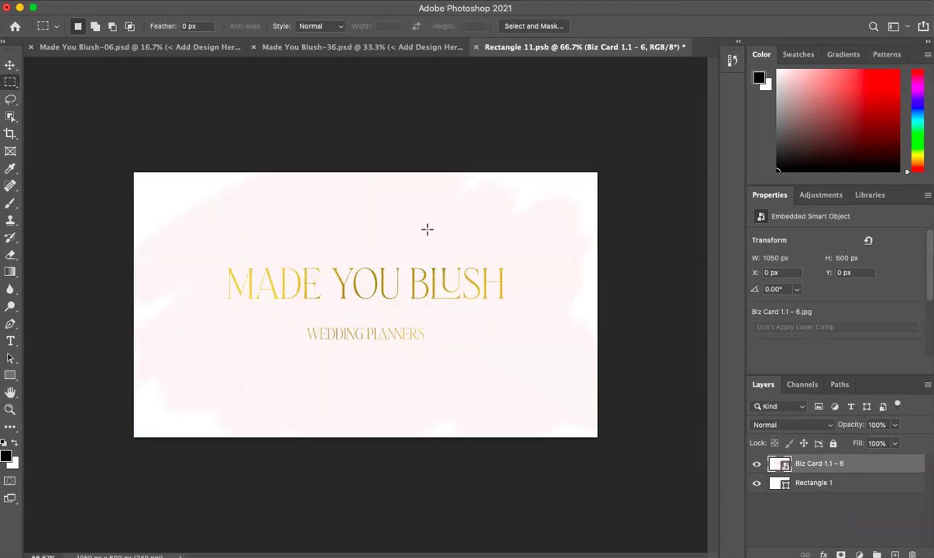
click(476, 47)
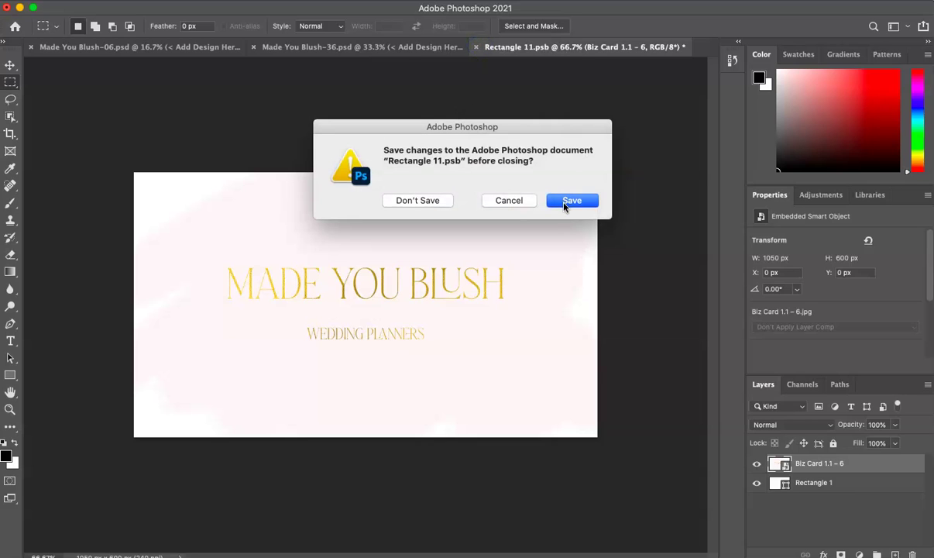
click(572, 201)
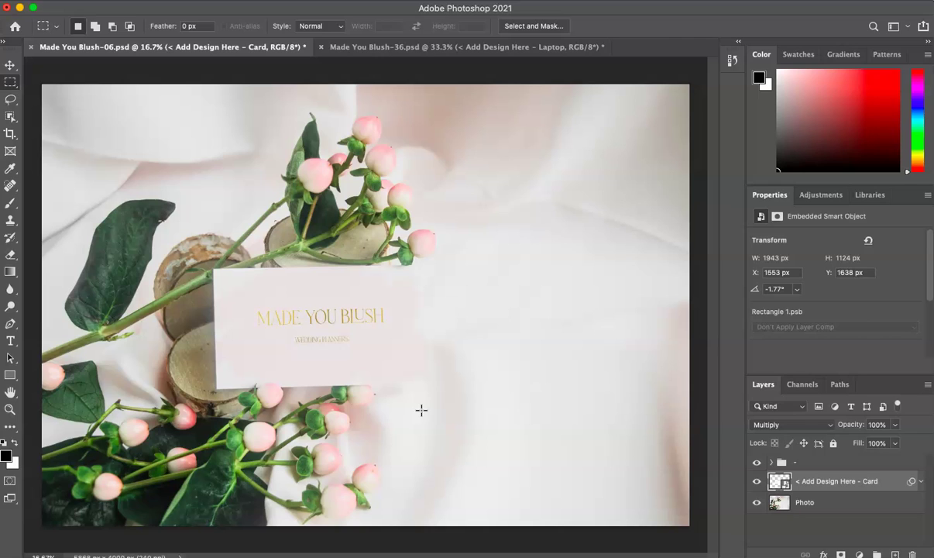
Return to the Made You Blush-36.psd laptop mockup, opening and dismissing the File menu
click(349, 48)
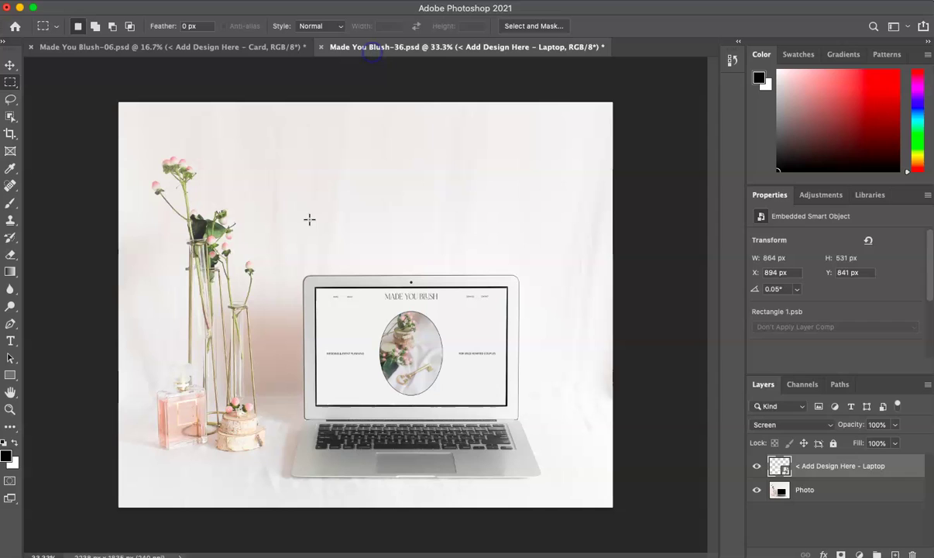
click(101, 2)
mouse_move(105, 174)
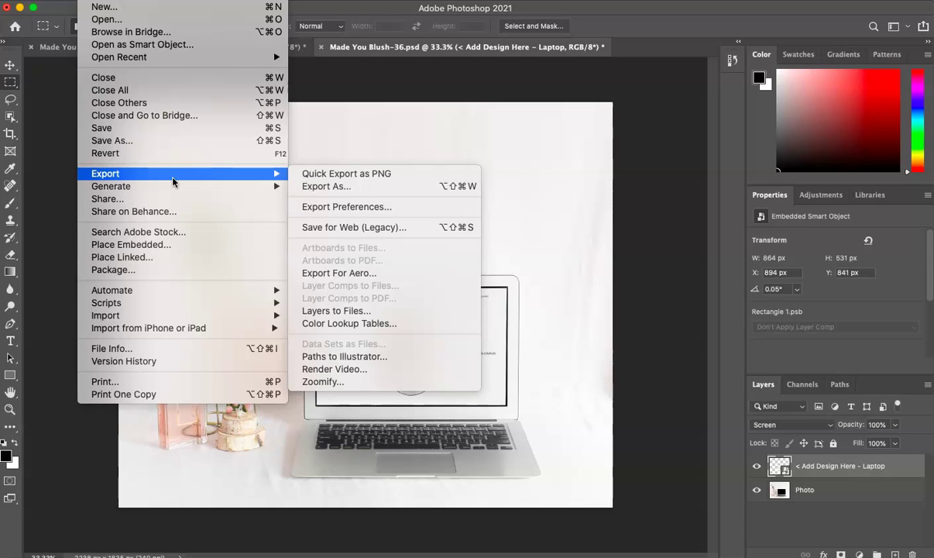
click(404, 97)
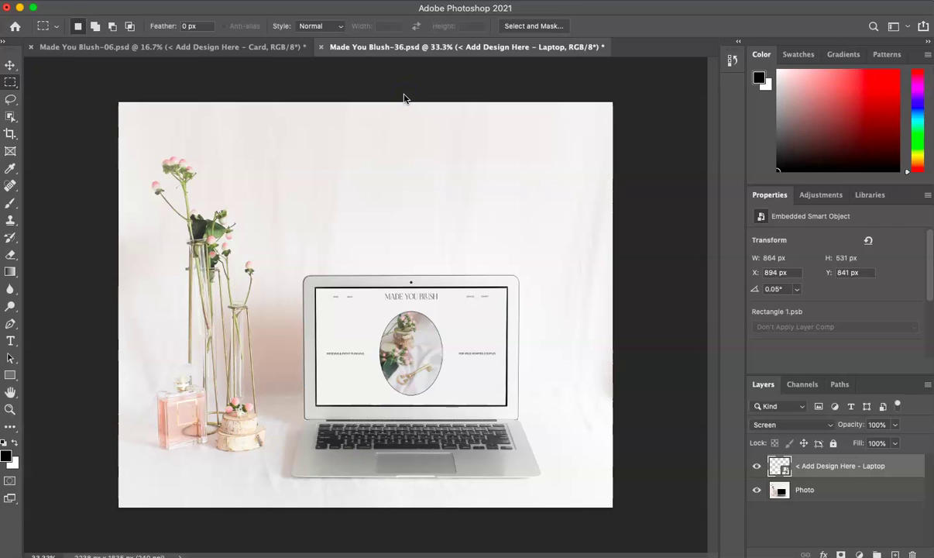